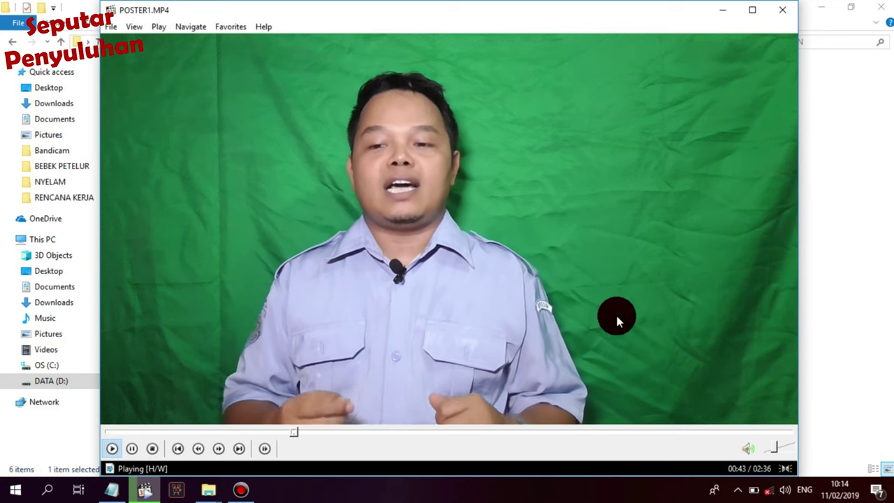
Step: Close the POSTER1.MP4 preview and the folder view, and start a new project in Movavi Video Suite
click(133, 448)
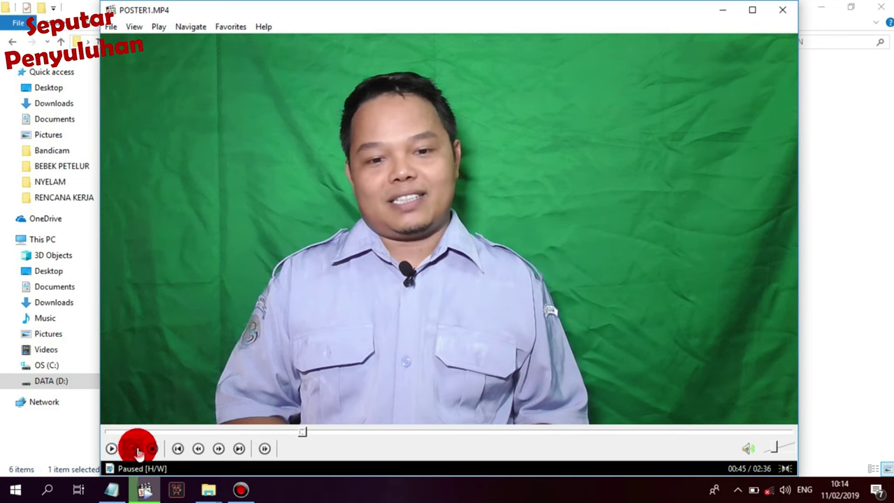
click(784, 12)
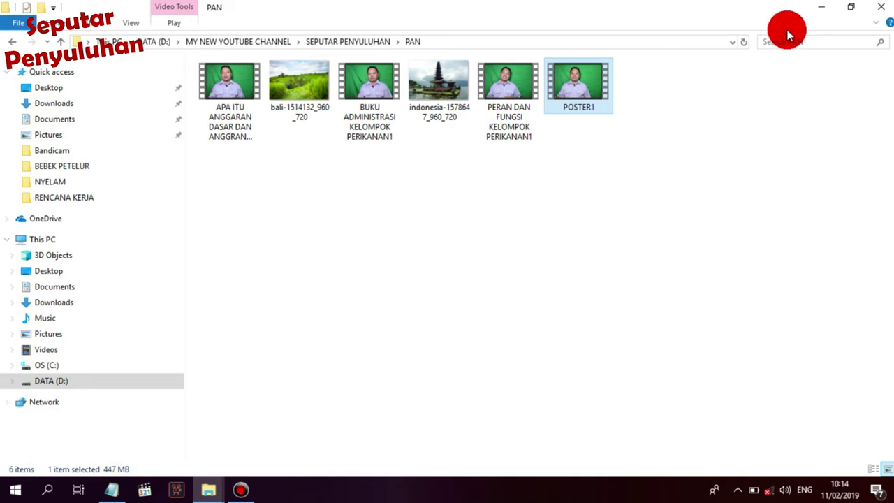
click(822, 7)
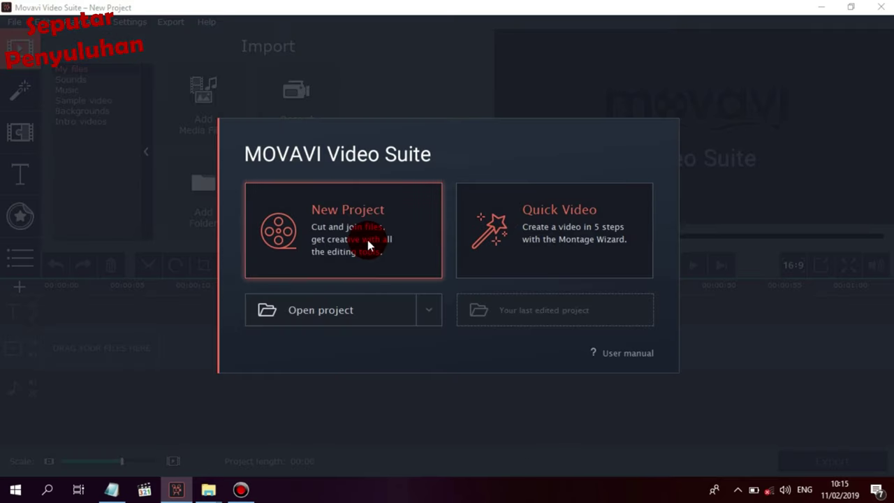
click(368, 242)
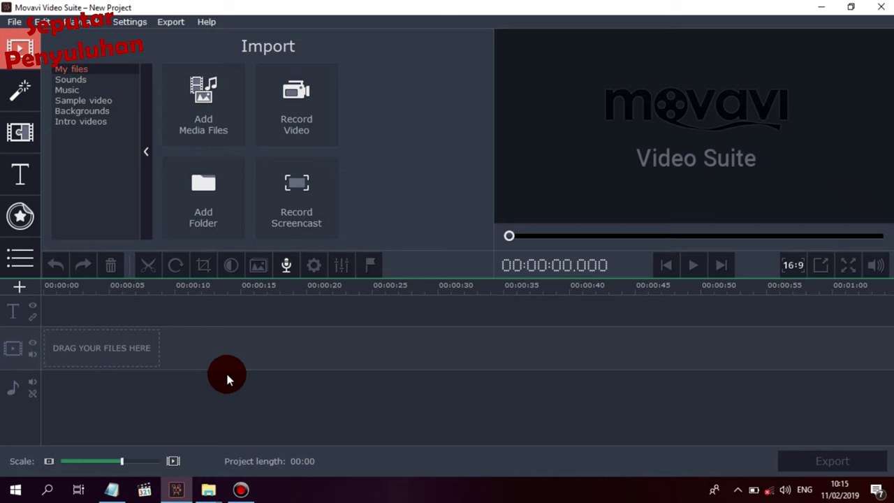
Step: Add the image bali-1514132_960_720 from the PAN folder to the start of the video track
click(208, 489)
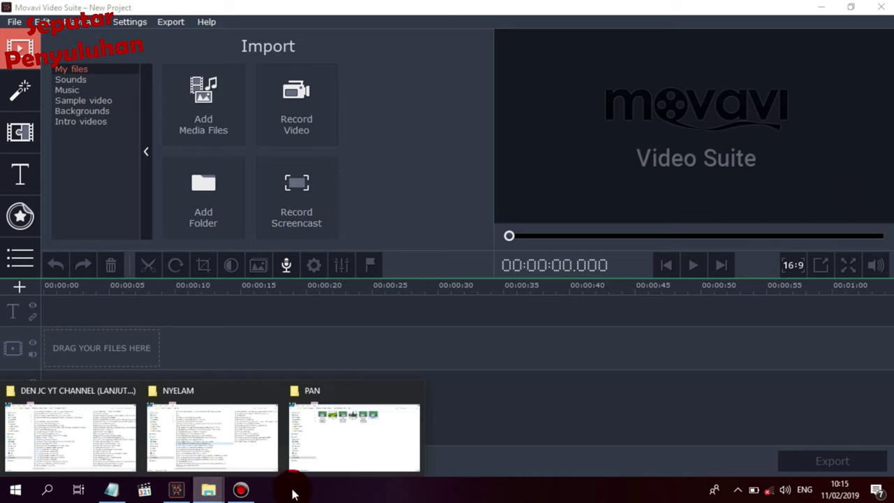
click(350, 447)
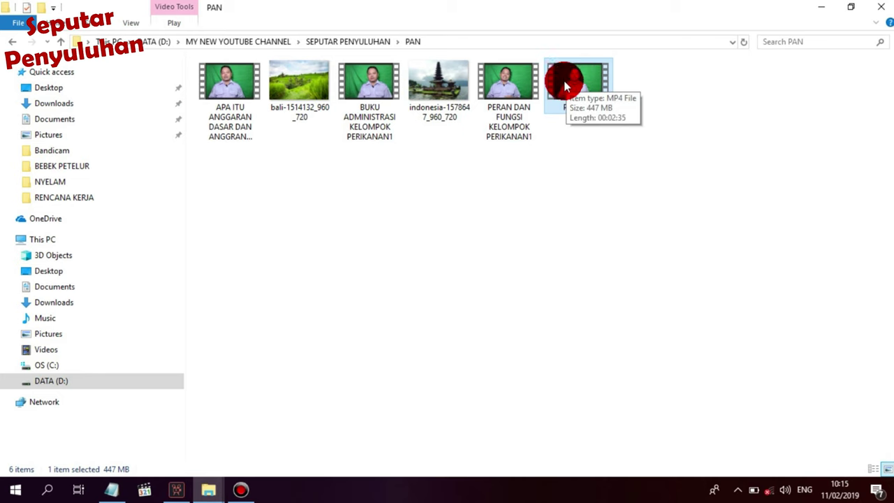
click(304, 80)
click(856, 10)
drag(592, 163, 106, 377)
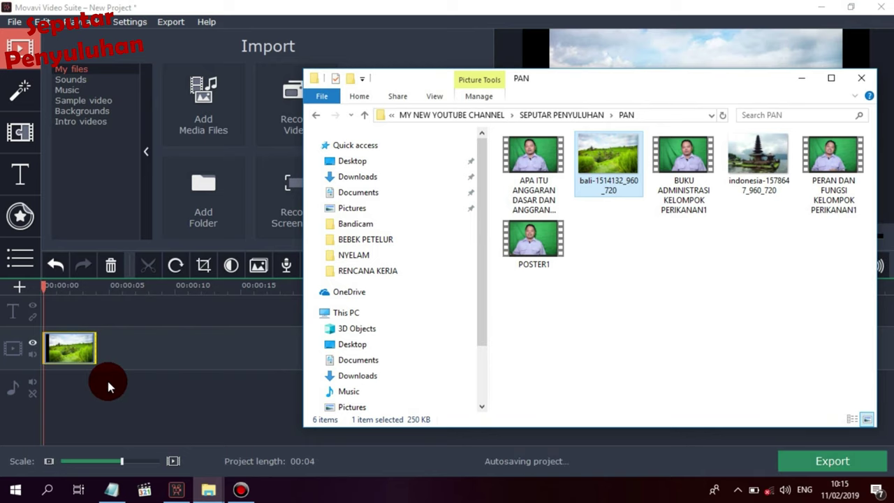
Step: Extend the rice-field image clip on the video track to about 25 seconds
click(89, 351)
drag(135, 349, 370, 352)
click(364, 398)
Step: Add the POSTER1 video from the PAN folder and place it on the overlay track above the image, at the timeline start
click(208, 489)
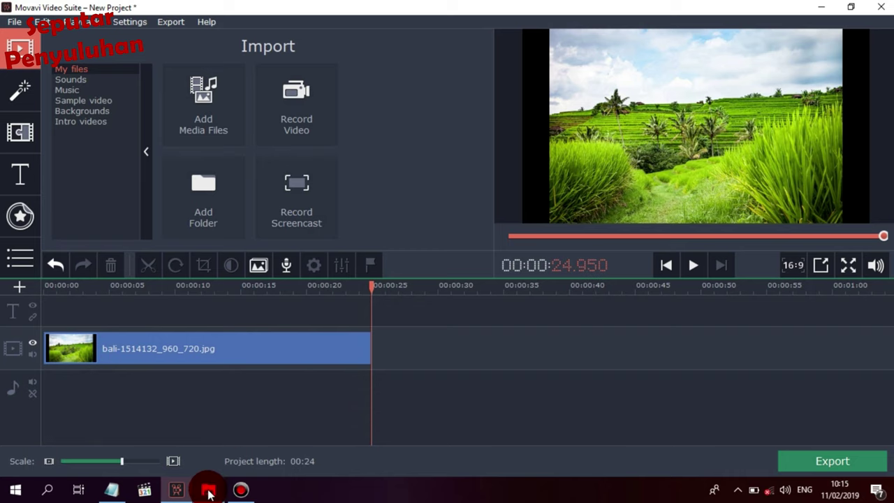
click(369, 453)
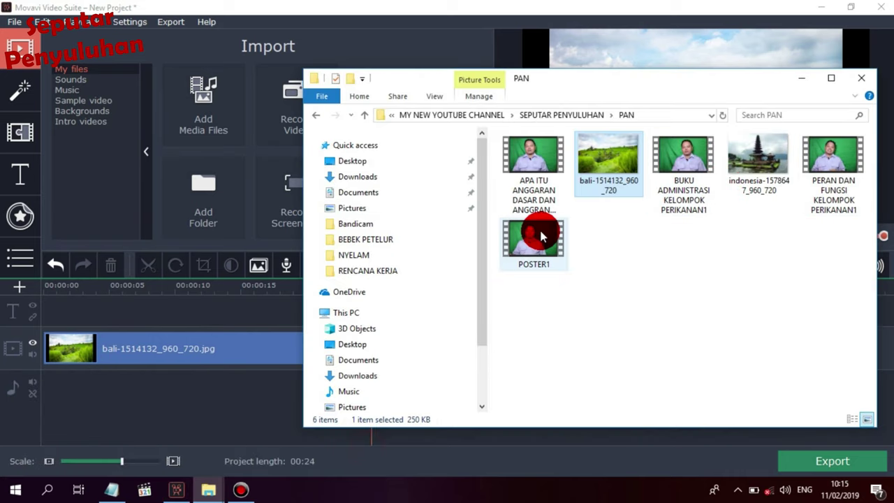
drag(549, 79, 626, 11)
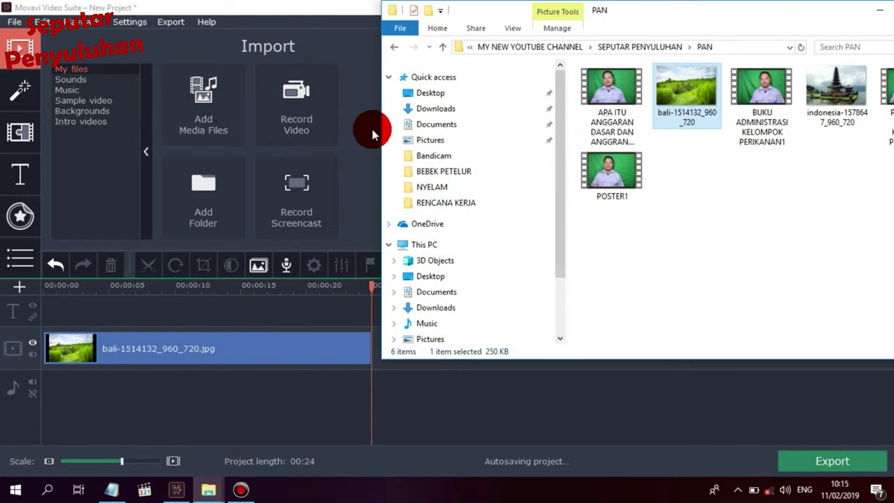
drag(380, 124, 522, 124)
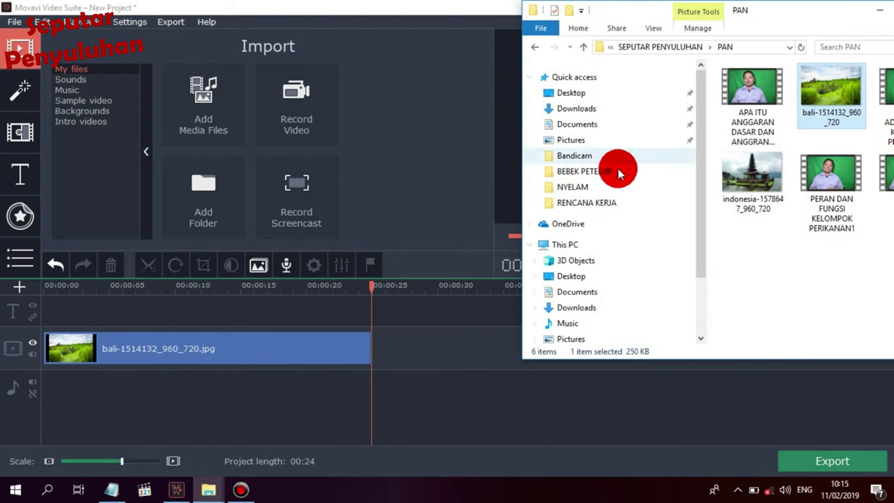
drag(731, 12, 607, 12)
drag(804, 178, 424, 398)
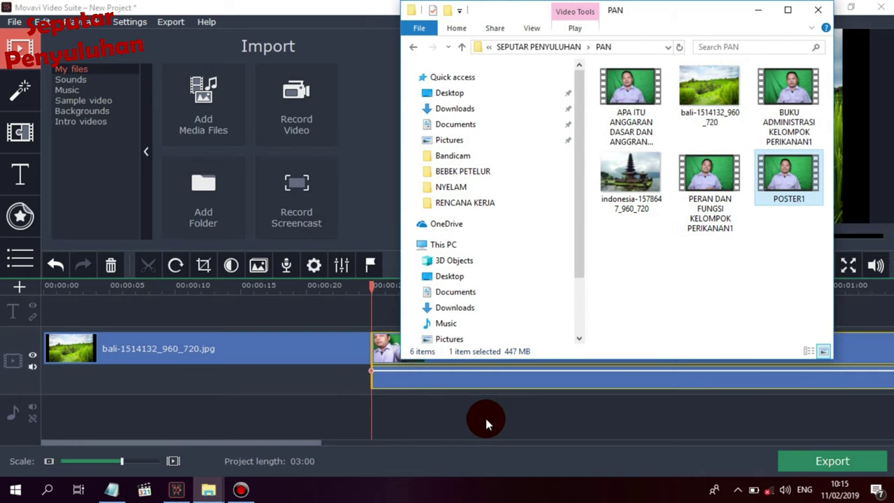
click(759, 9)
click(506, 409)
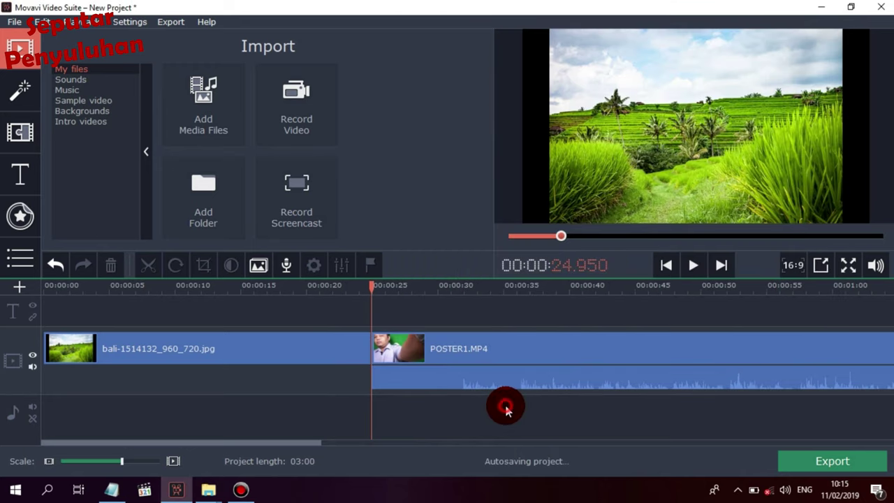
drag(434, 355, 106, 363)
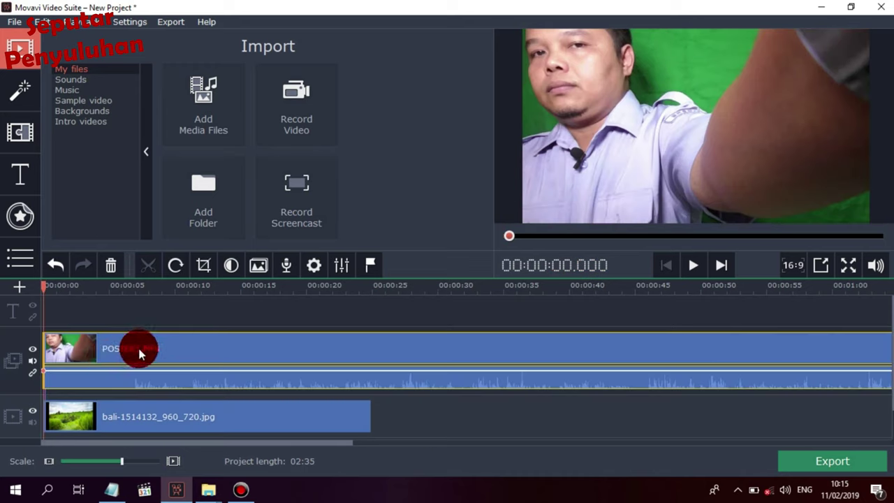
Step: Remove the POSTER1 clip's green background with Chroma Key, setting the tolerance to 70
click(139, 353)
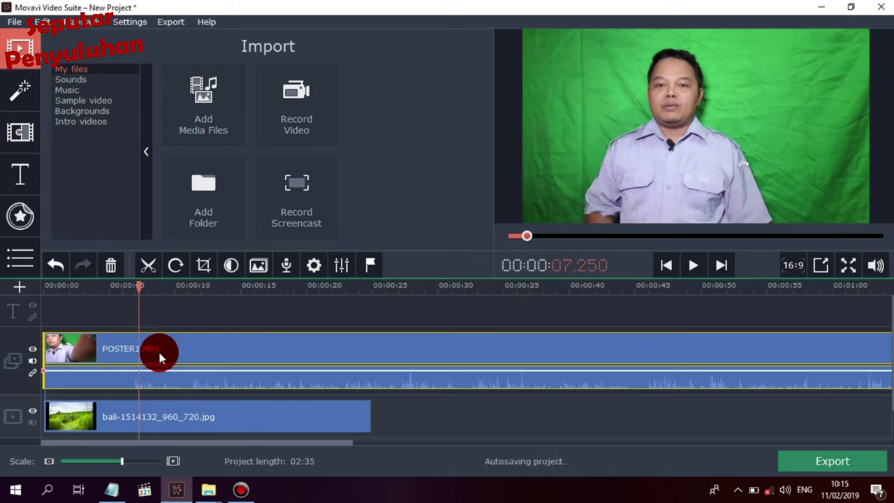
double_click(139, 353)
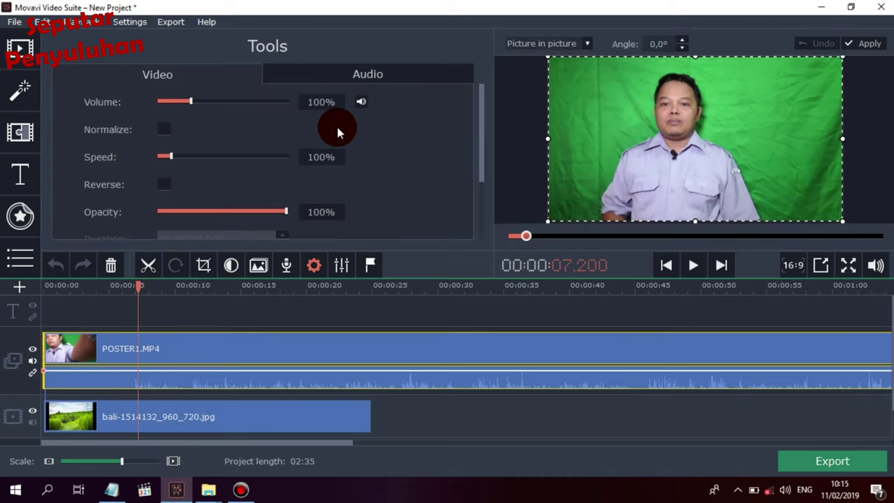
drag(481, 109, 486, 161)
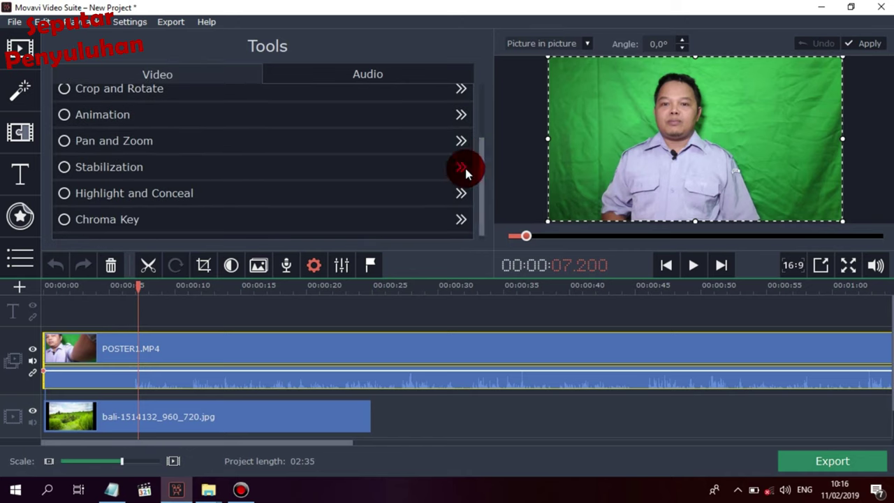
click(479, 217)
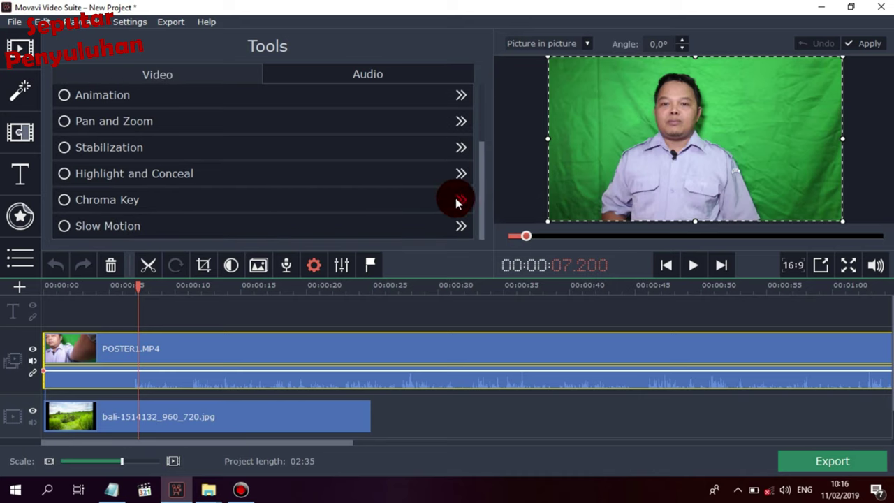
click(461, 201)
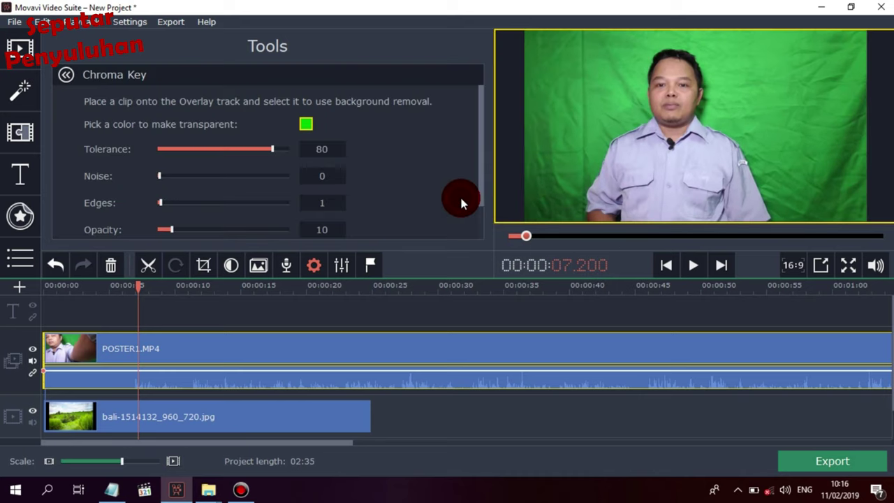
double_click(323, 148)
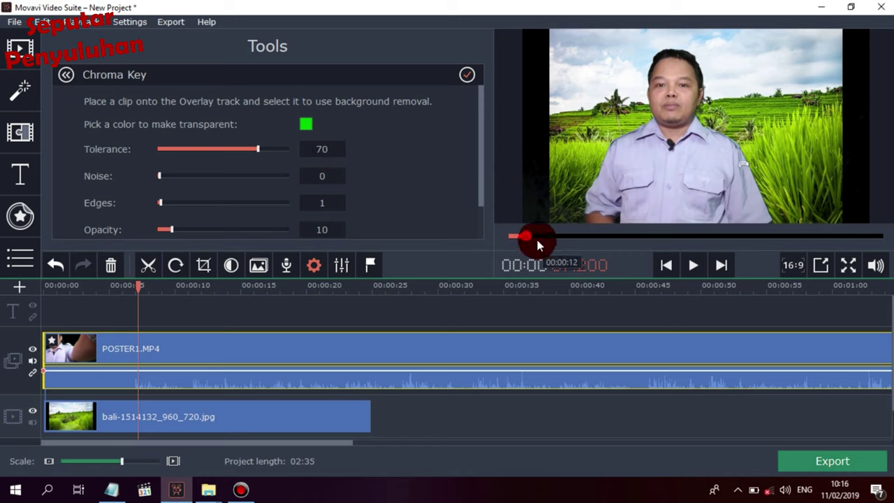
Step: Play back the keyed POSTER1 clip from about 5 seconds to check the replaced background
drag(526, 236, 491, 242)
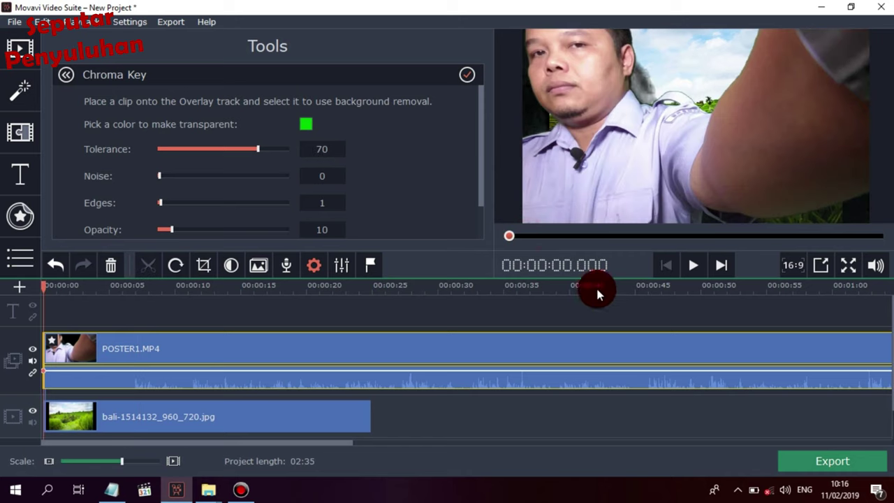
drag(42, 287, 111, 292)
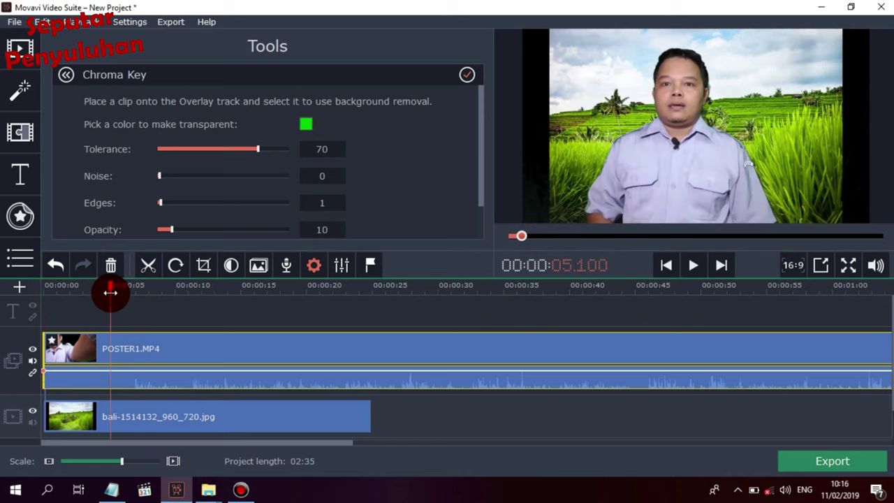
click(693, 265)
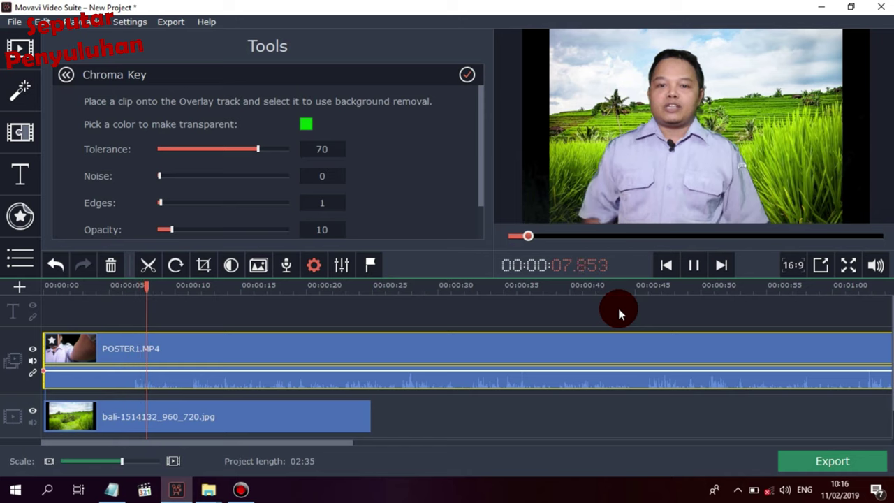
click(699, 266)
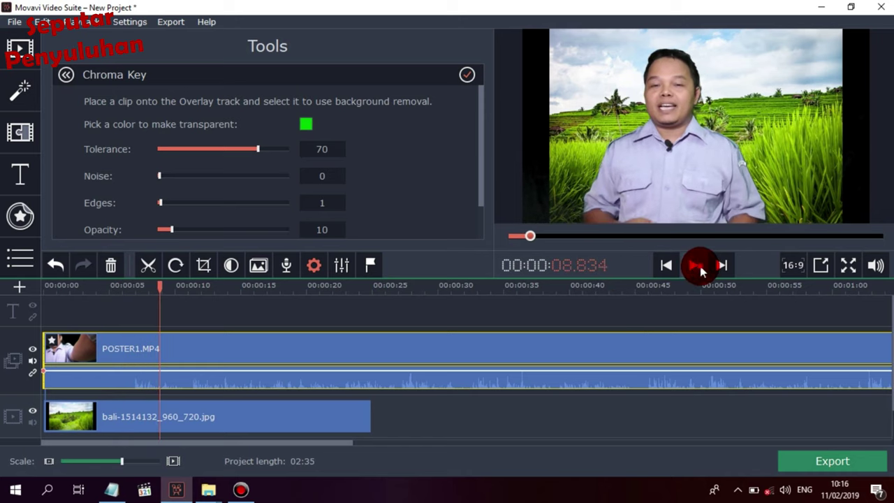
click(699, 266)
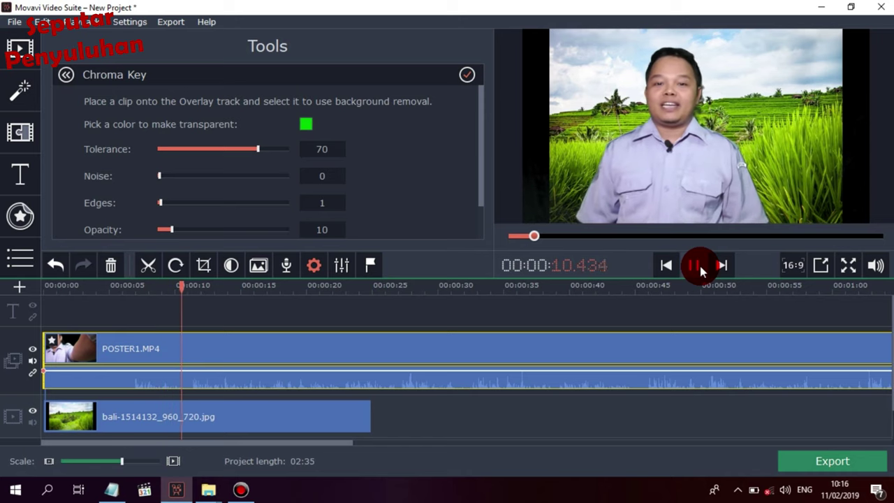
Step: Cut about the first 12.4 seconds off the POSTER1 clip and move the remainder to the timeline start, checking it in playback
click(699, 265)
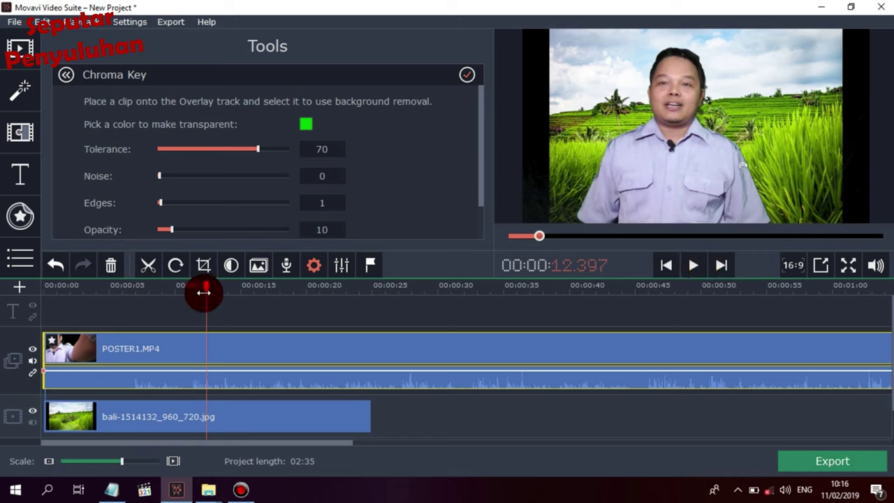
click(148, 266)
click(468, 415)
click(153, 349)
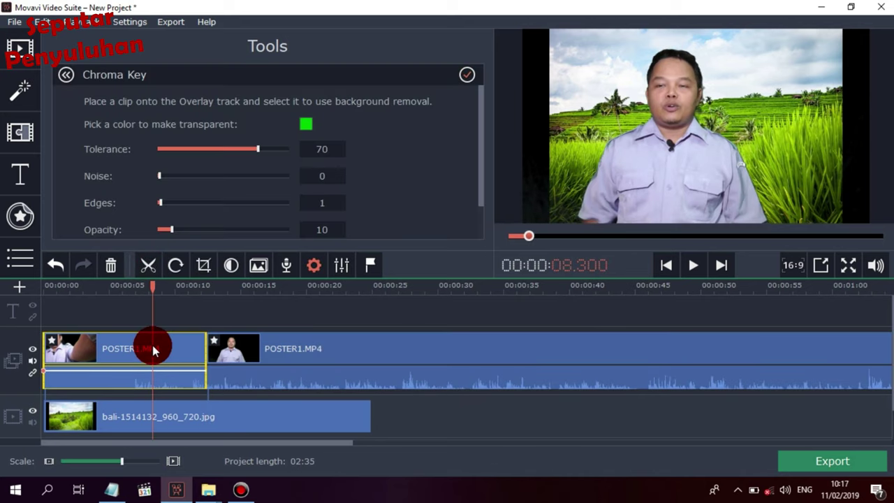
key(Delete)
drag(318, 349, 155, 345)
click(693, 265)
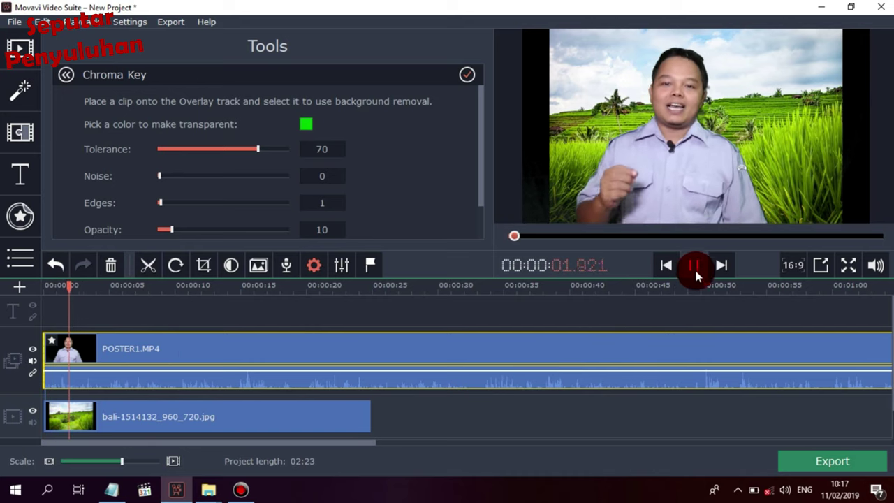
click(693, 266)
Step: Shrink the POSTER1 picture-in-picture overlay to about two thirds of its size in the frame's lower-right corner and apply it
click(84, 349)
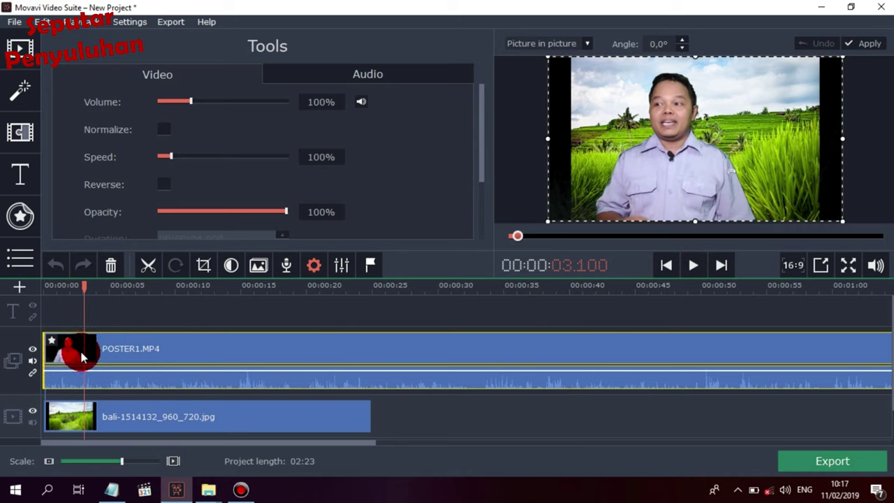
drag(548, 61, 651, 111)
mouse_move(729, 175)
mouse_down()
mouse_move(681, 167)
mouse_move(688, 187)
mouse_move(668, 167)
mouse_move(703, 170)
mouse_move(702, 181)
mouse_move(730, 179)
mouse_up()
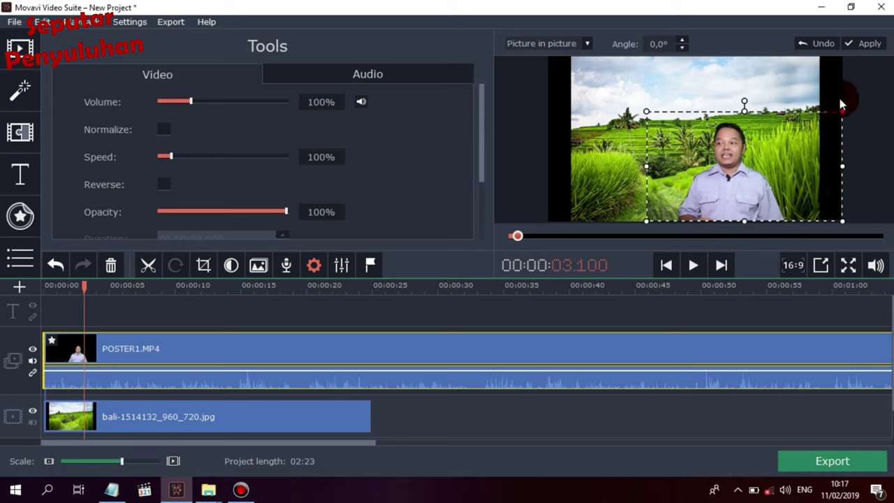
click(868, 46)
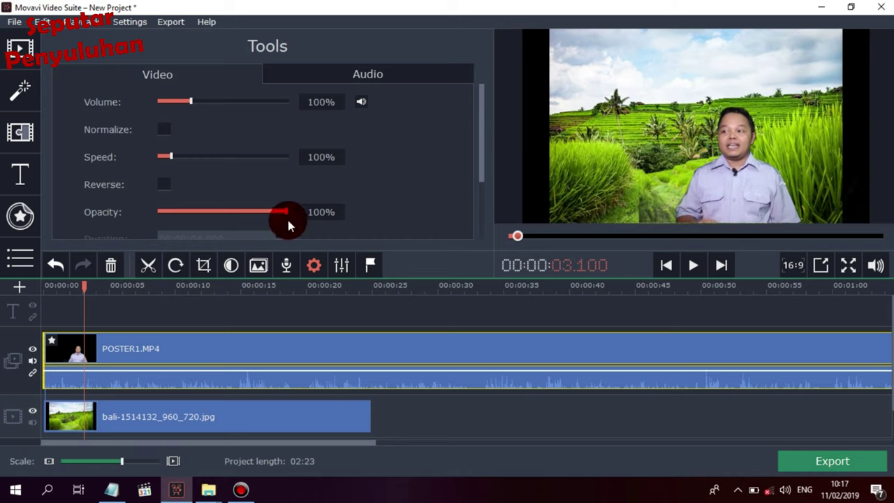
Step: Set the POSTER1 clip's volume to 0% and play the composite from the beginning
click(296, 358)
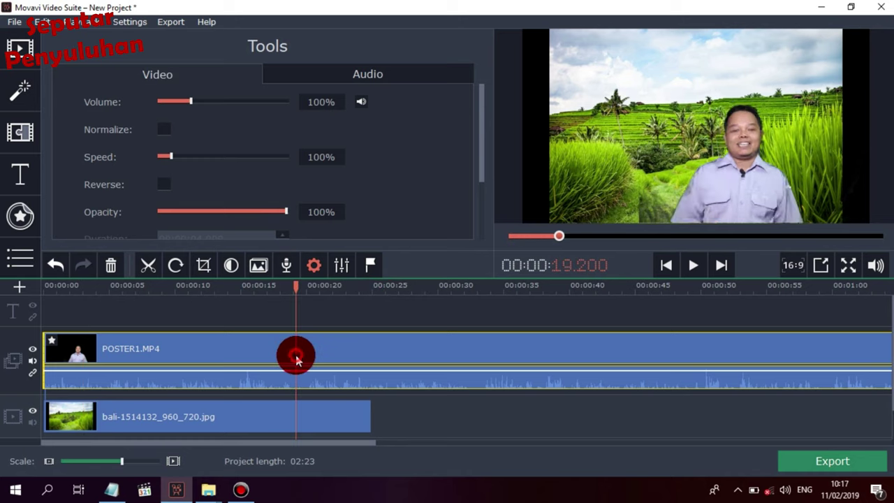
drag(193, 99, 158, 104)
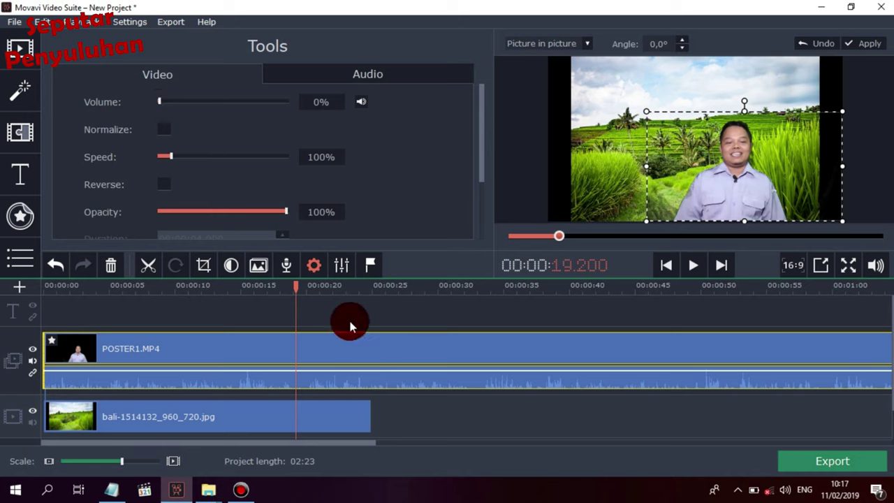
drag(559, 235, 405, 259)
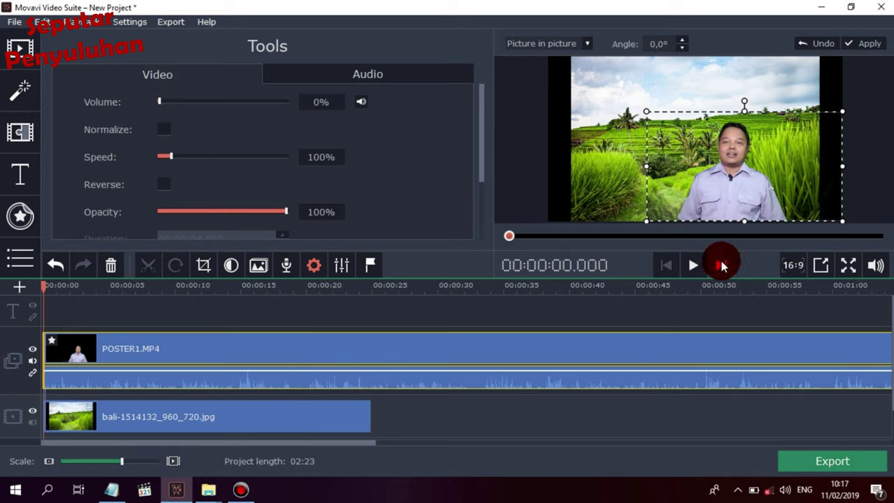
click(703, 271)
click(701, 274)
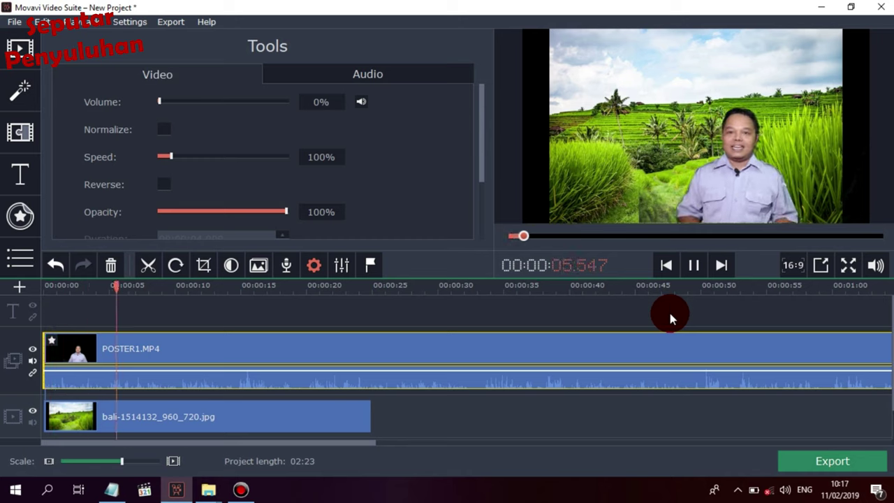
Step: Split the POSTER1 clip at about 24.9 seconds, where the background image ends, and delete the remainder
click(693, 265)
drag(536, 239, 499, 241)
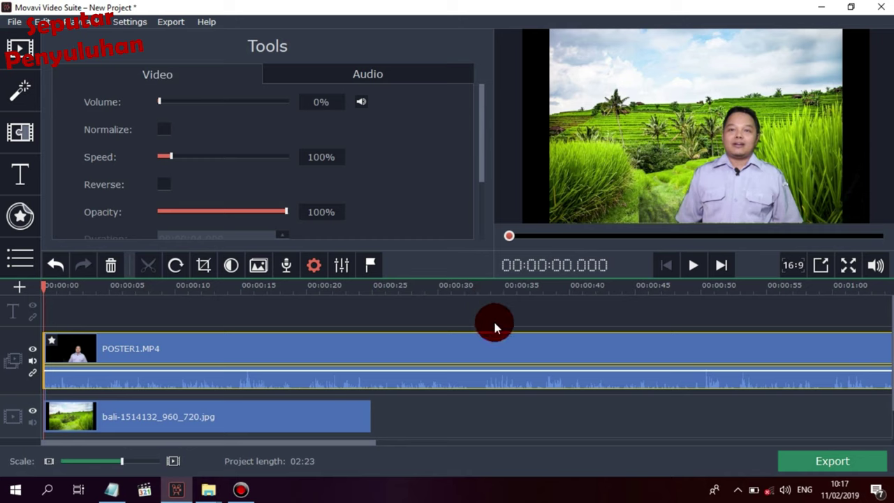
click(371, 366)
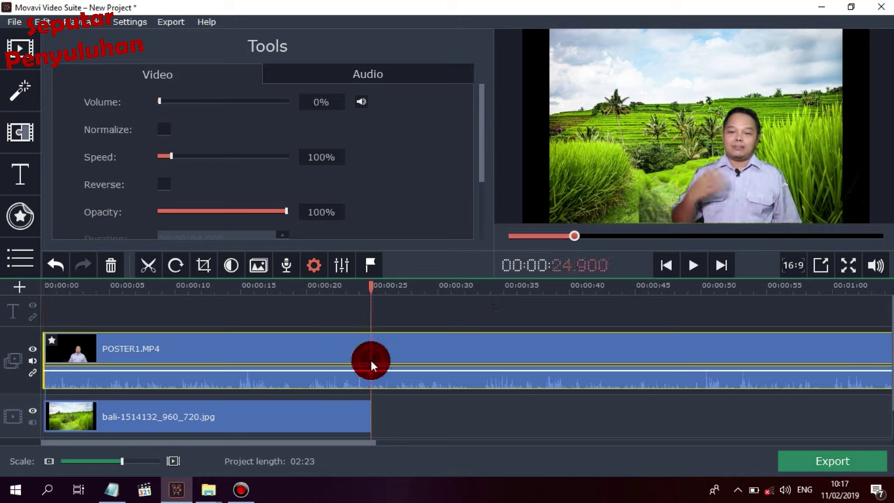
click(151, 266)
click(411, 346)
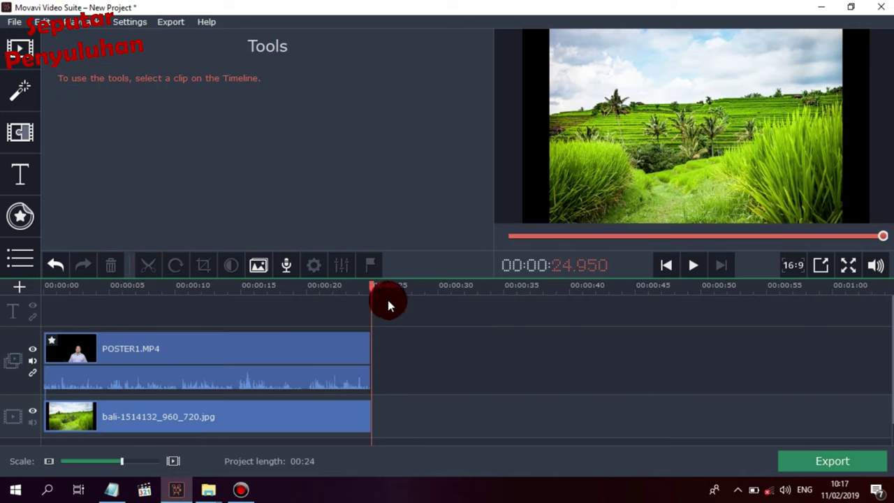
Step: Set the trimmed POSTER1 clip's volume to 73% and return the playhead to the start of the timeline
drag(372, 288, 70, 288)
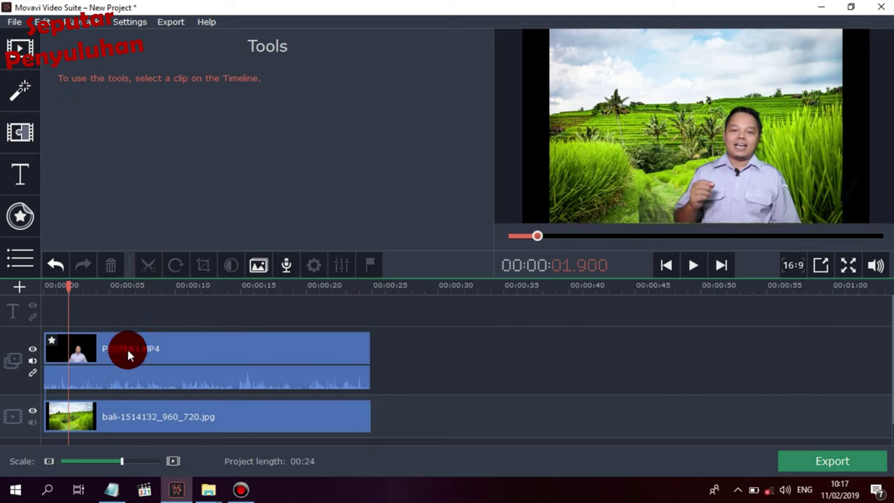
click(196, 356)
click(200, 285)
drag(201, 285, 28, 296)
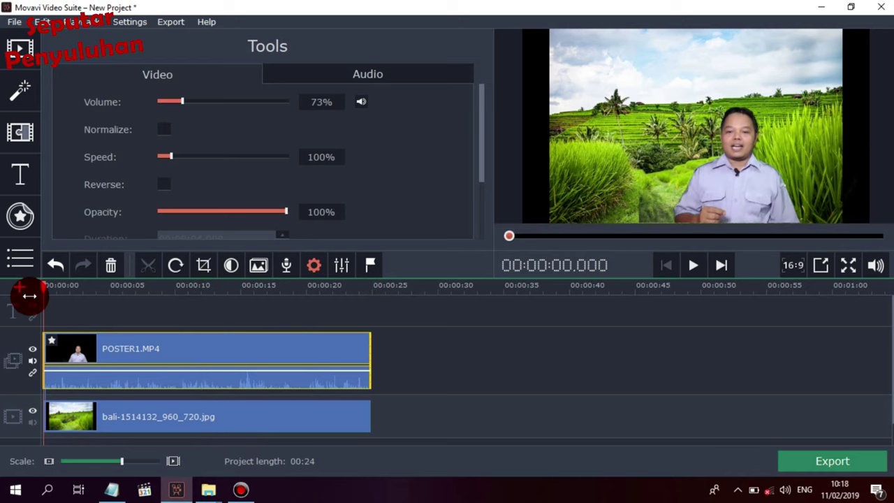
Step: Export the project as the MP4 New Project in Good quality at 1920x1080 to the READY TO UPLOAD folder, and open that folder
click(815, 461)
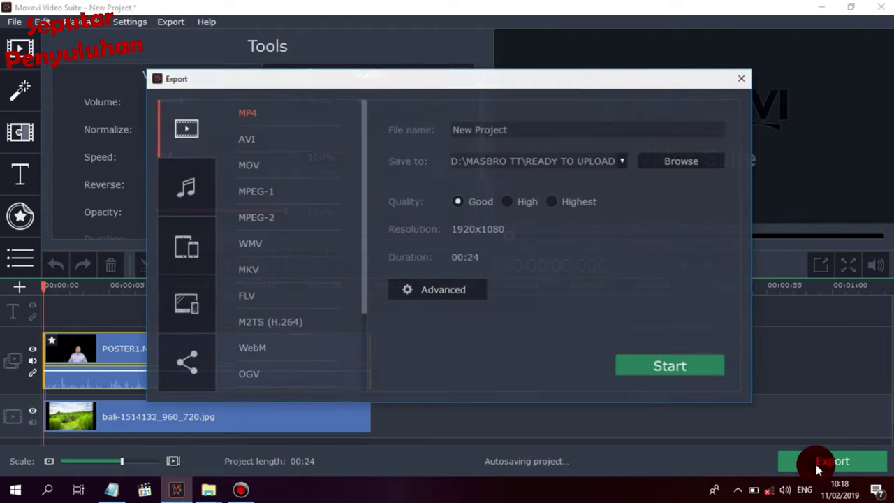
drag(517, 130, 310, 132)
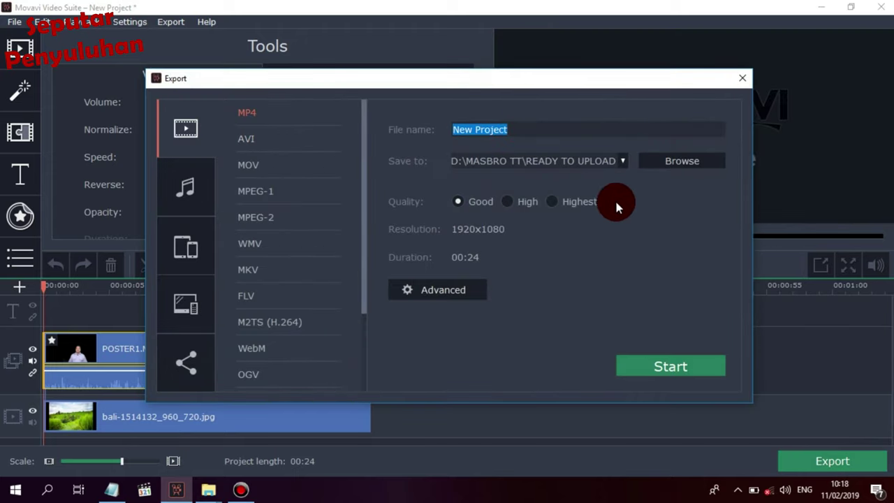
click(440, 290)
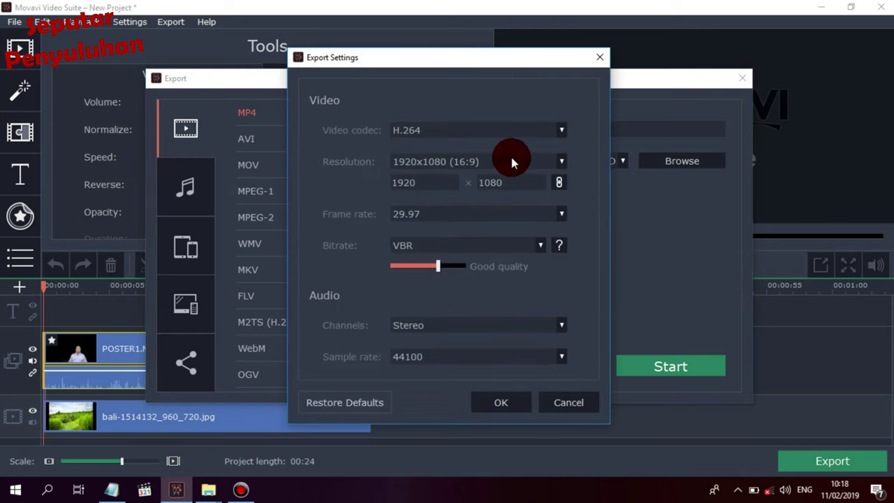
click(512, 161)
click(477, 219)
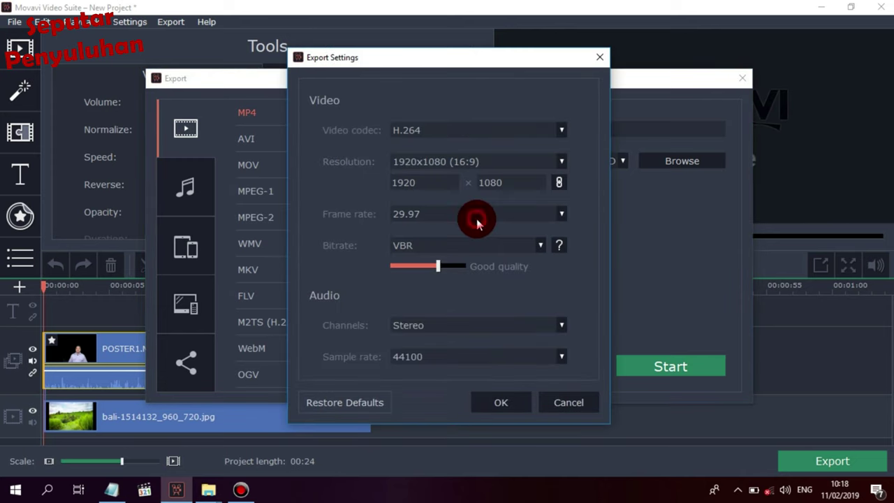
click(498, 403)
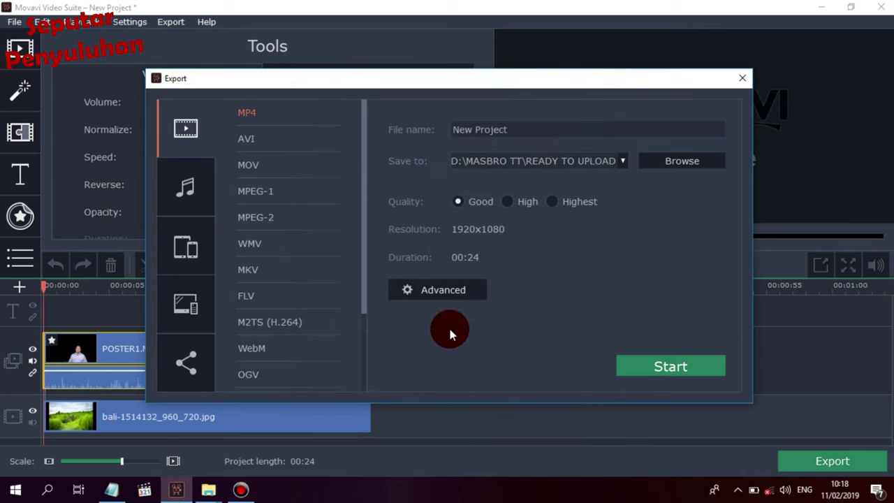
click(675, 365)
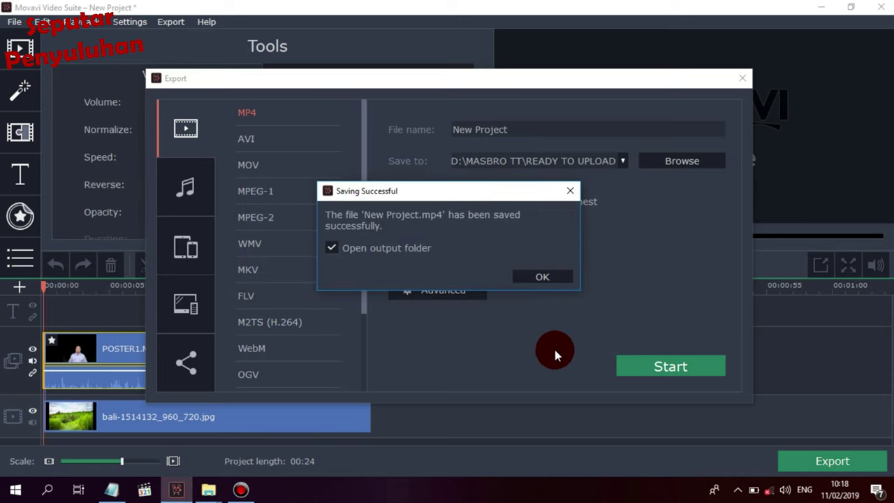
click(550, 280)
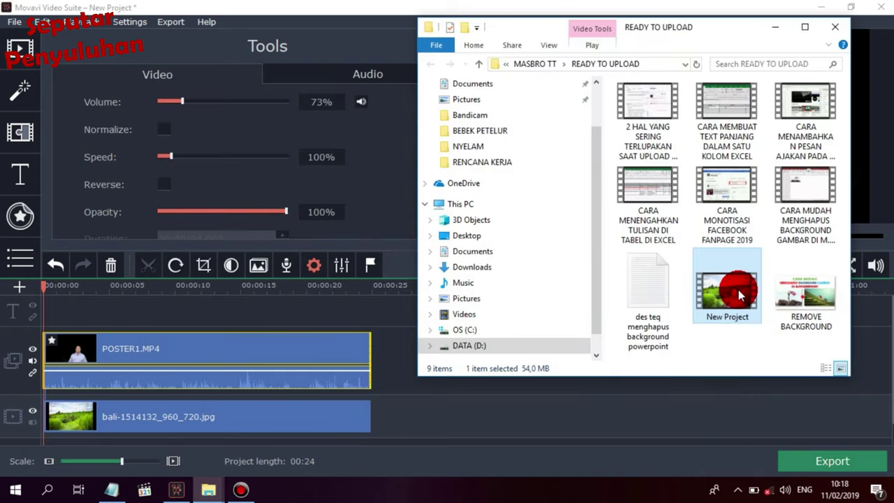
Step: Play the exported New Project video twice in MPC-HC to check the composite, closing the player each time
right_click(725, 299)
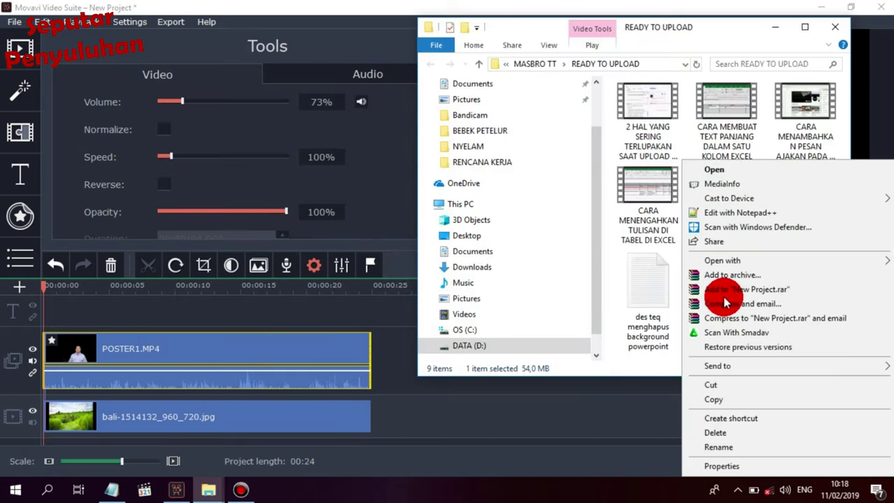
mouse_move(726, 261)
click(599, 304)
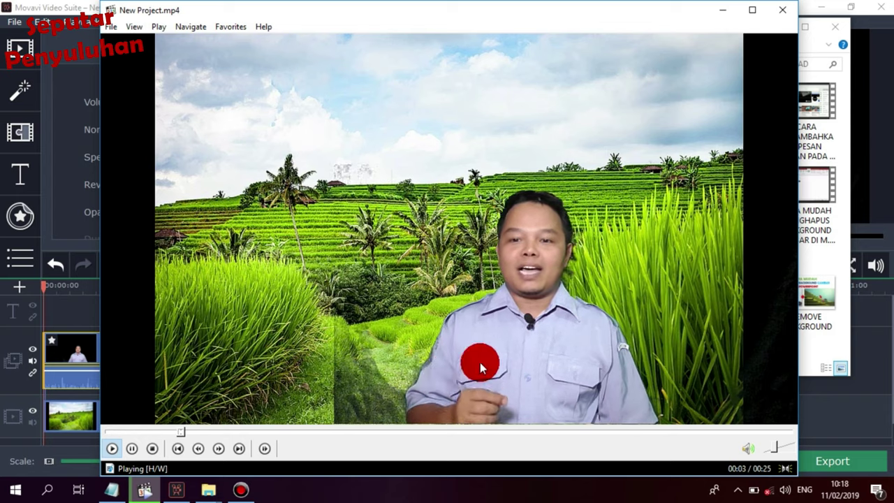
click(784, 10)
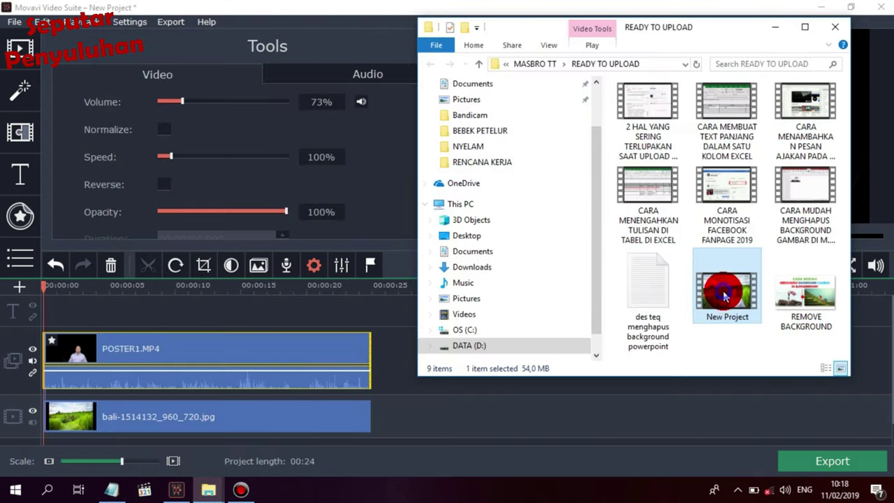
right_click(725, 296)
mouse_move(703, 258)
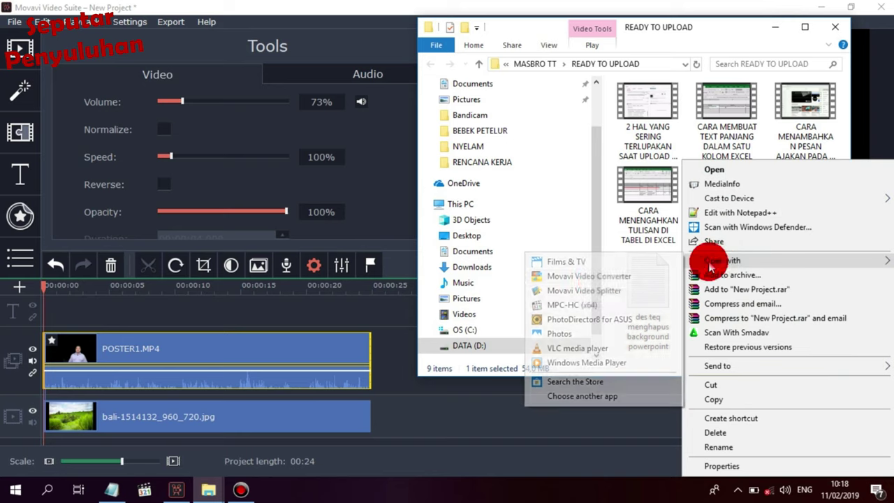
click(593, 304)
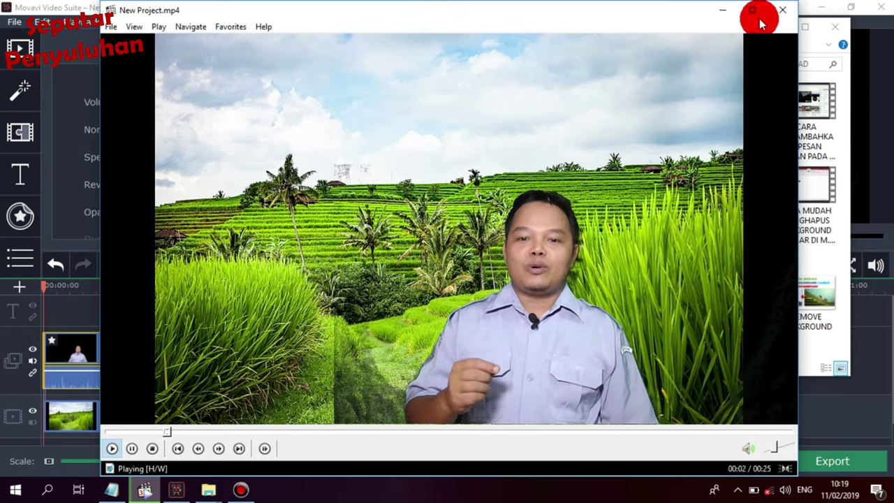
click(784, 11)
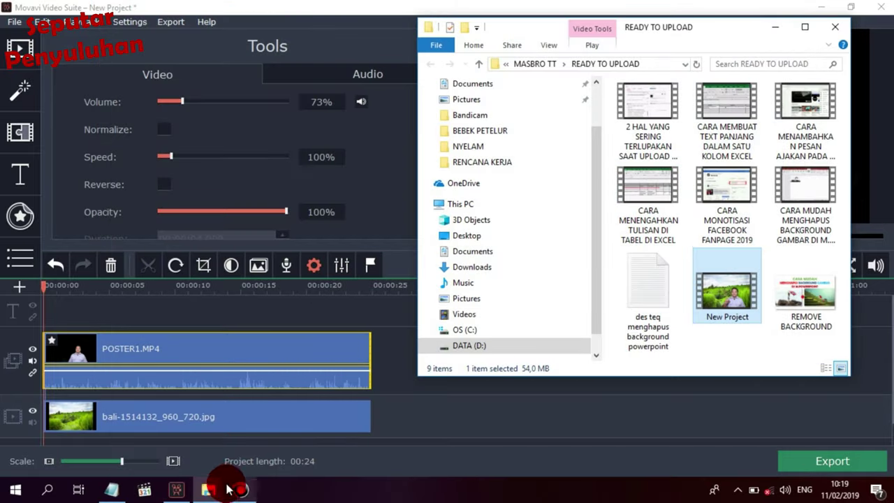
Step: Play the original POSTER1 video from the PAN folder in MPC-HC and view it at about 0:32 and 0:51
mouse_move(208, 489)
click(337, 436)
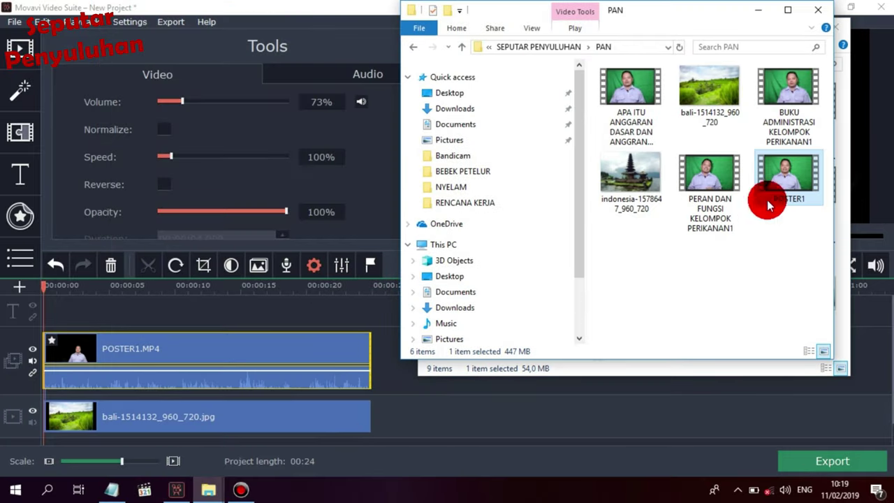
right_click(776, 160)
click(745, 260)
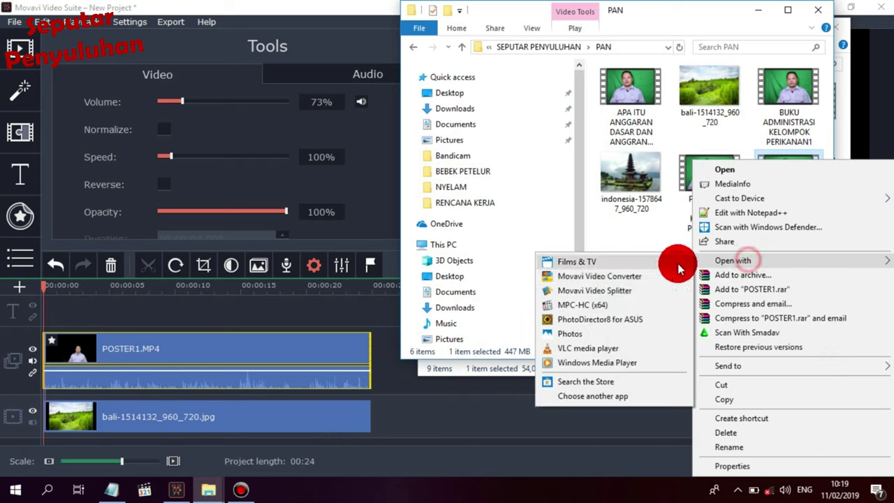
click(583, 305)
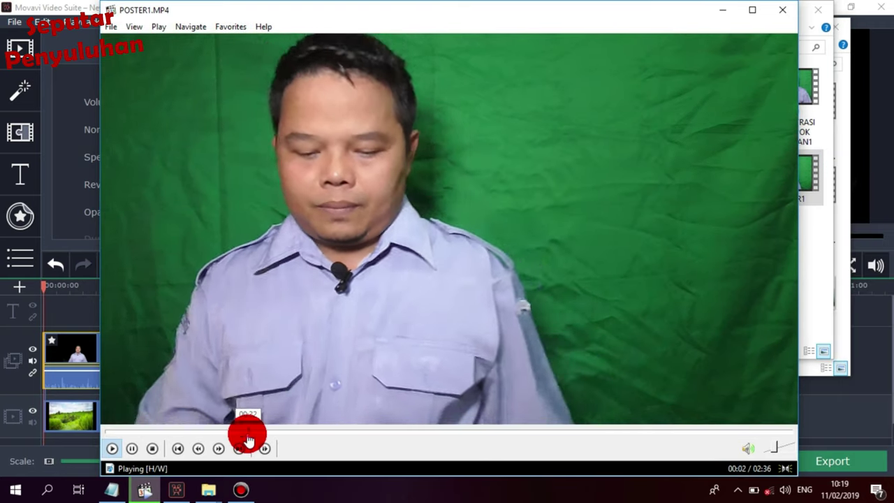
click(246, 431)
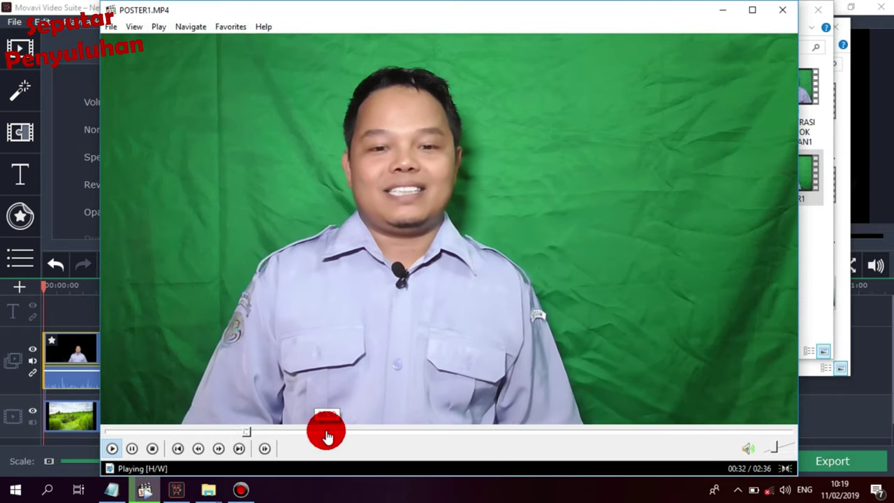
click(327, 431)
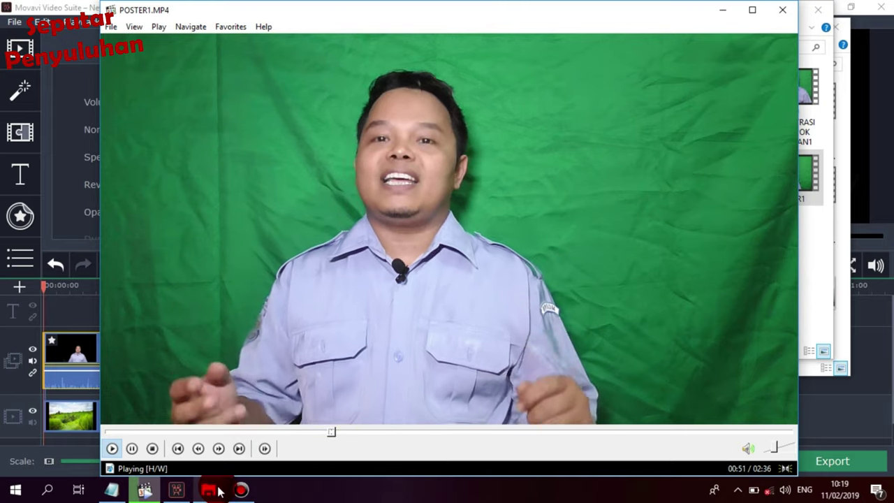
Step: Replay New Project from the READY TO UPLOAD folder in MPC-HC to compare it with the original, and close the player and folder windows
mouse_move(219, 491)
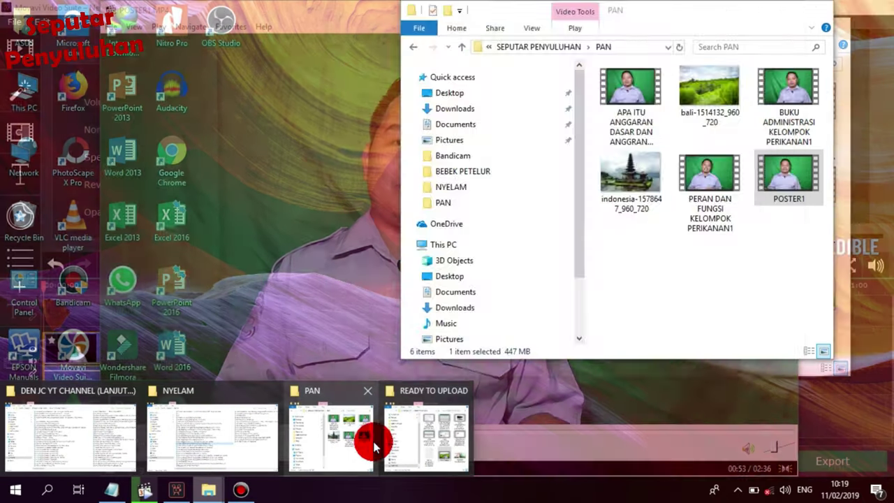
click(443, 439)
click(566, 411)
right_click(729, 290)
mouse_move(724, 262)
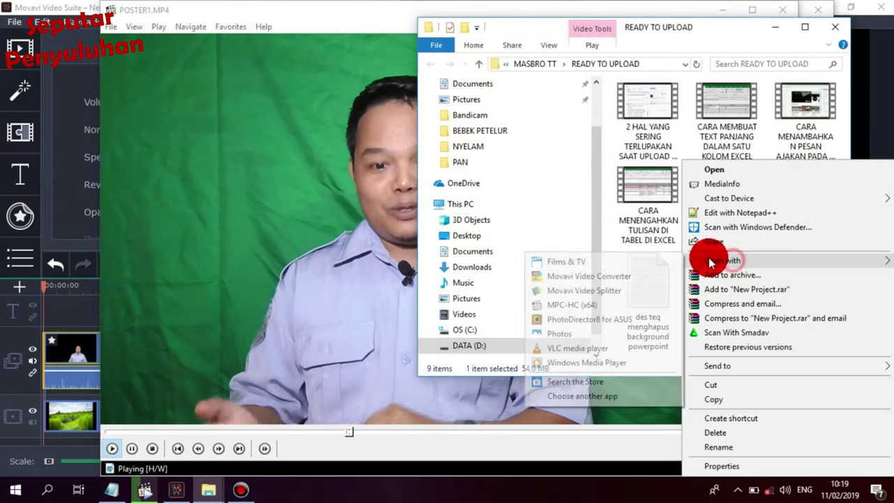
click(573, 304)
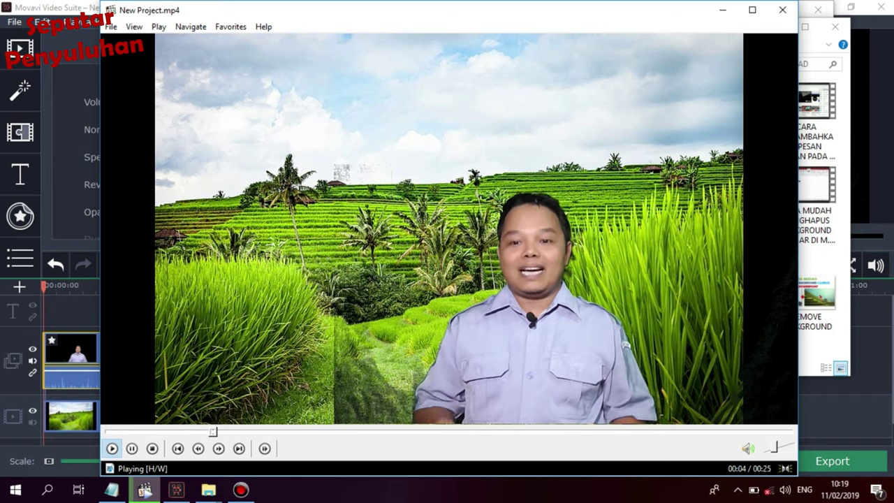
click(791, 11)
click(841, 14)
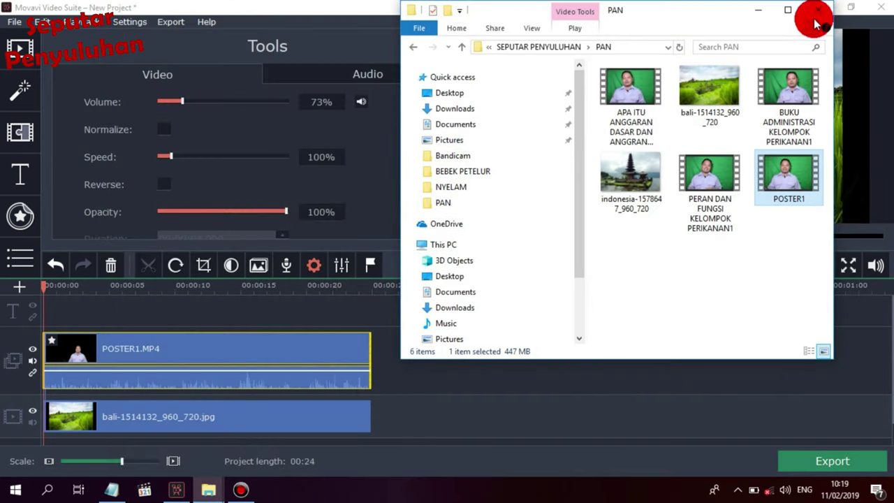
click(818, 14)
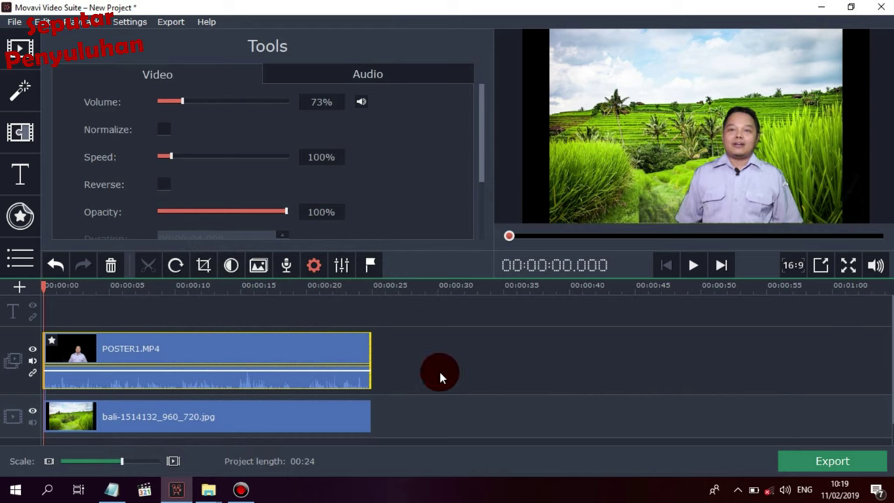